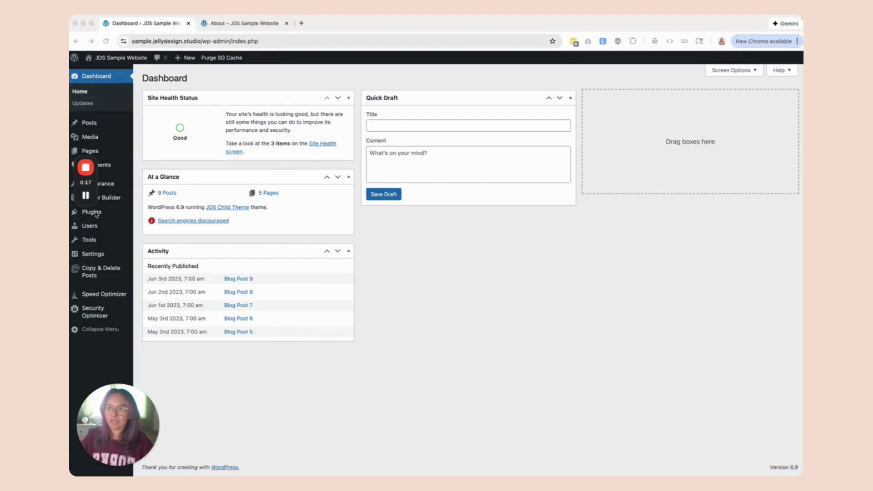
{"action": "left_click_drag", "start_coordinate": [97, 186], "coordinate": [95, 362]}
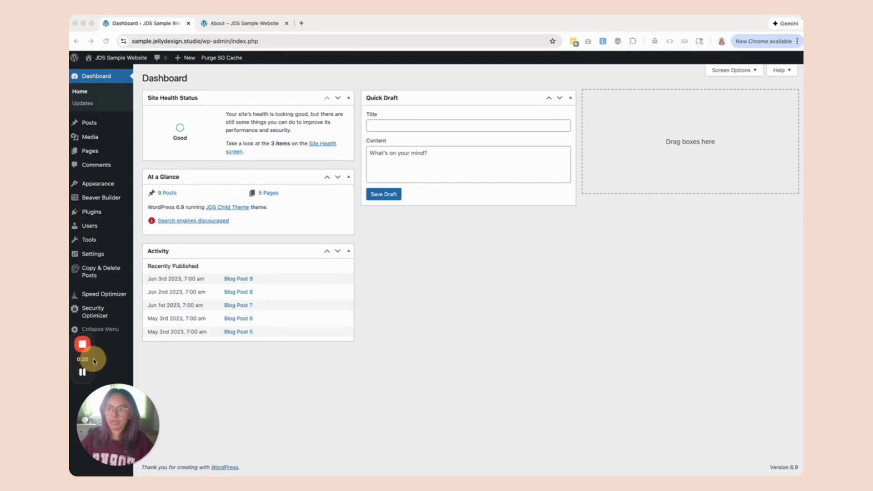
- Search the plugin directory for "redirection", then install and activate the Redirection plugin that manages 301 redirects and tracks 404 errors
{"action": "left_click", "coordinate": [90, 214]}
{"action": "left_click", "coordinate": [186, 213]}
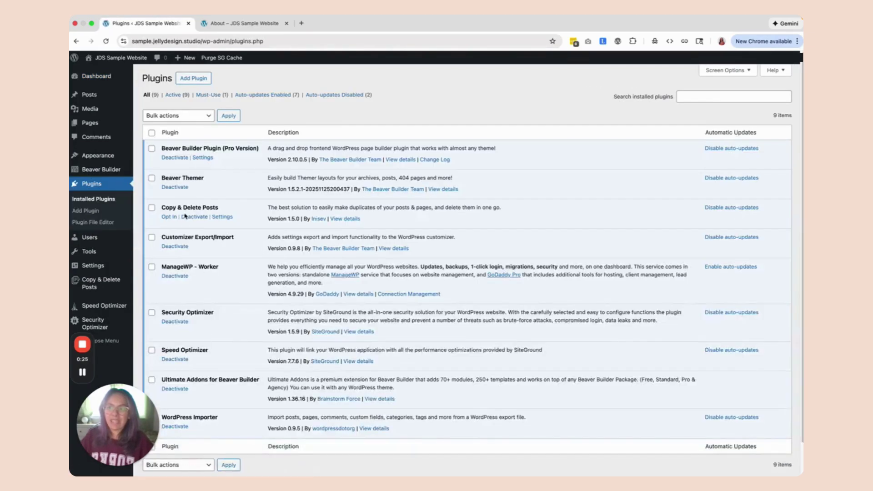
{"action": "left_click", "coordinate": [208, 81]}
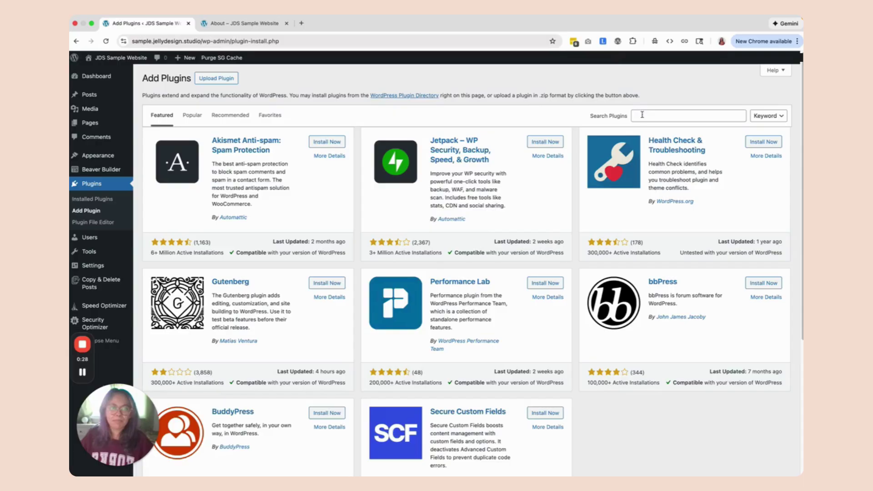
{"action": "left_click", "coordinate": [642, 115]}
{"action": "type", "text": "redirection"}
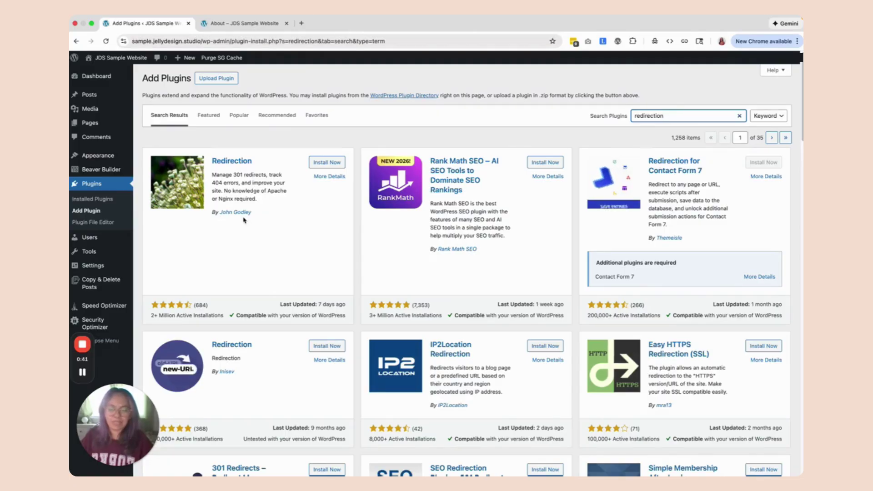
{"action": "left_click", "coordinate": [338, 166]}
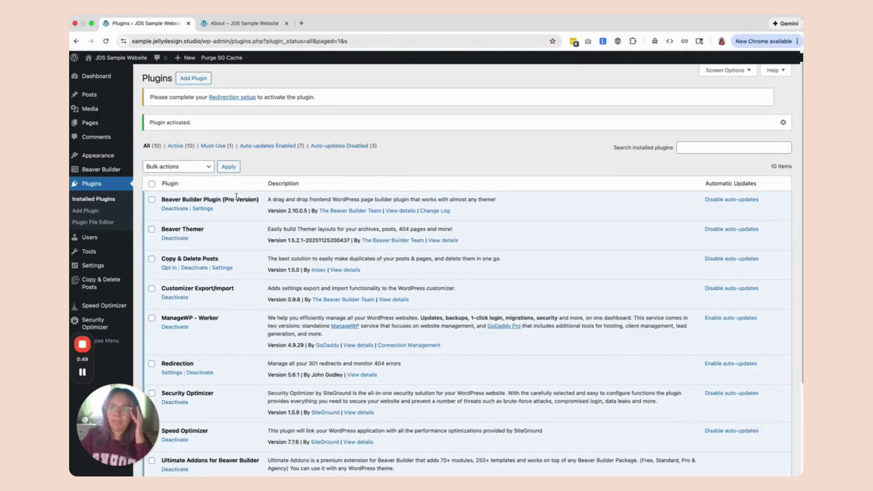
- Open the Redirection plugin's page in the WordPress admin
{"action": "scroll", "coordinate": [240, 198], "scroll_direction": "down", "scroll_amount": 2}
{"action": "scroll", "coordinate": [240, 198], "scroll_direction": "down", "scroll_amount": 4}
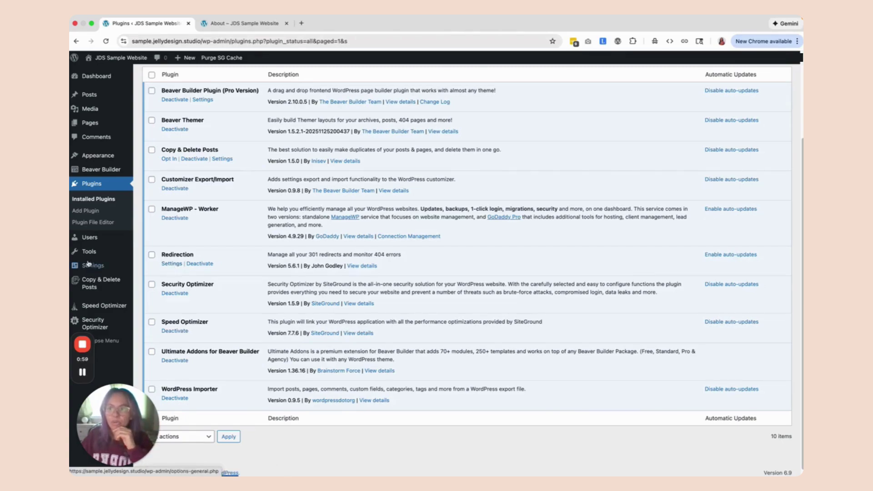
{"action": "mouse_move", "coordinate": [89, 251]}
{"action": "left_click", "coordinate": [166, 324]}
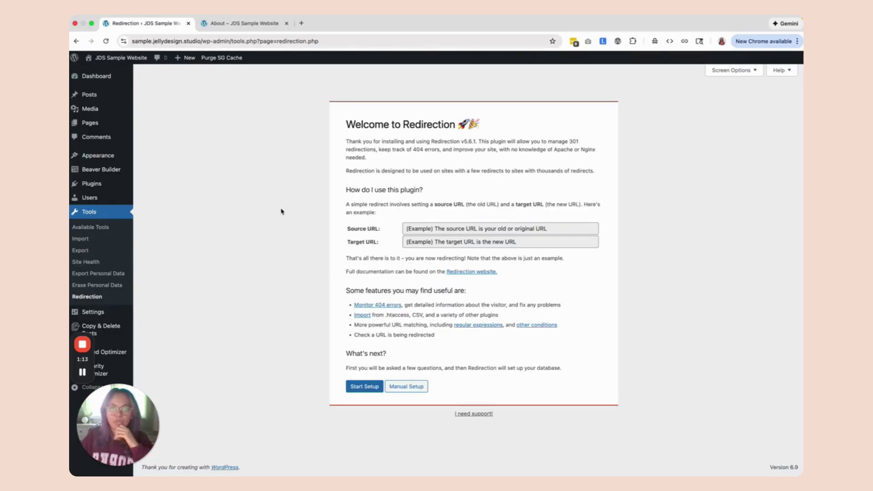
- Complete the Redirection setup with all basic options unchecked and without importing the default WordPress old slugs
{"action": "left_click", "coordinate": [365, 387]}
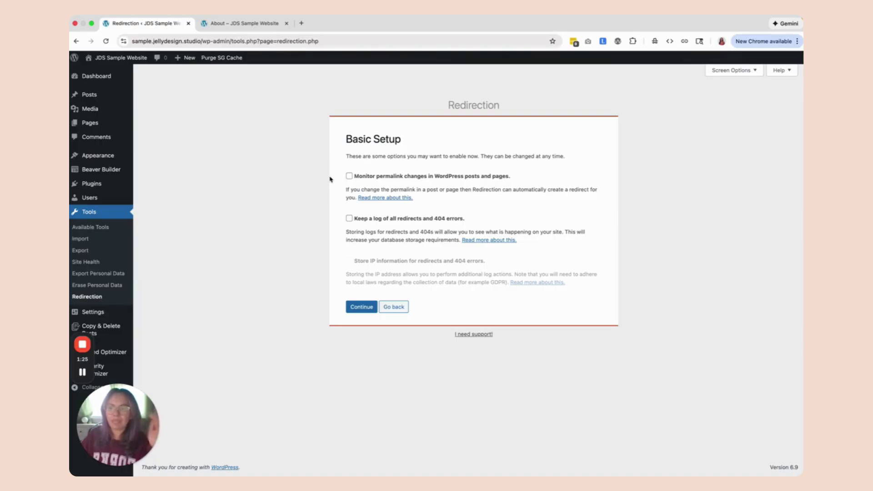
{"action": "left_click", "coordinate": [371, 313]}
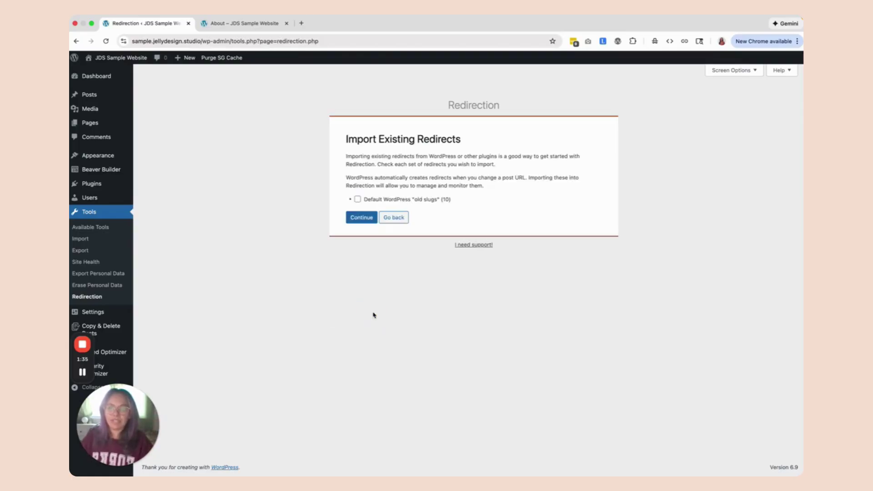
{"action": "left_click", "coordinate": [372, 223]}
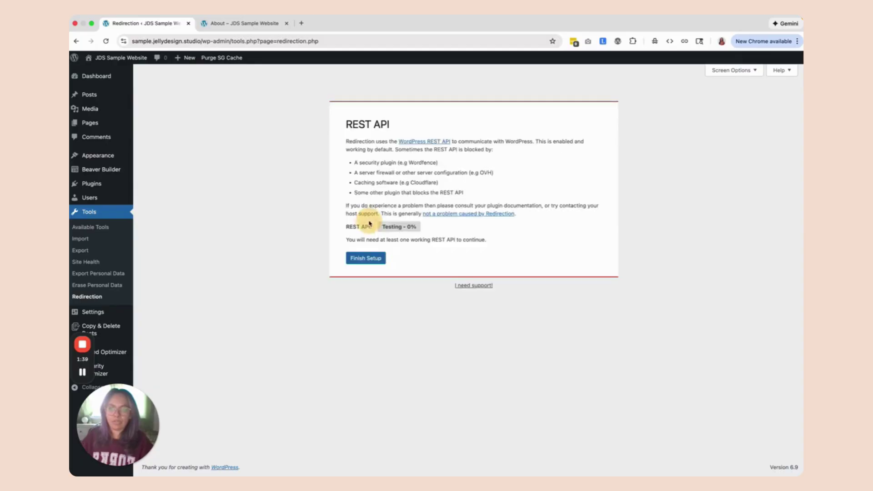
{"action": "left_click", "coordinate": [376, 259]}
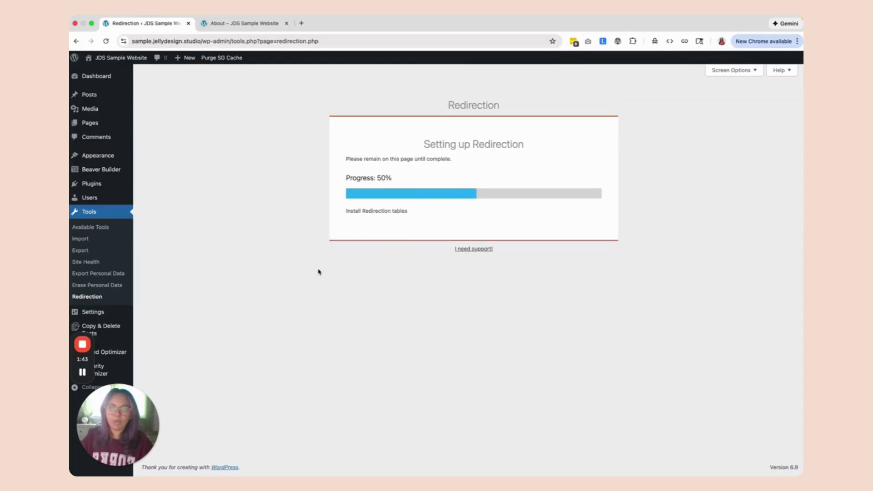
{"action": "left_click", "coordinate": [361, 229]}
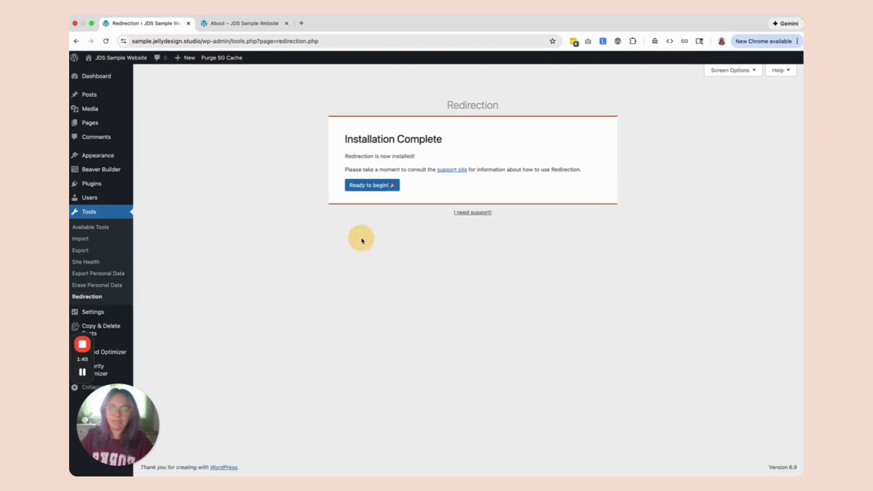
{"action": "left_click", "coordinate": [381, 191]}
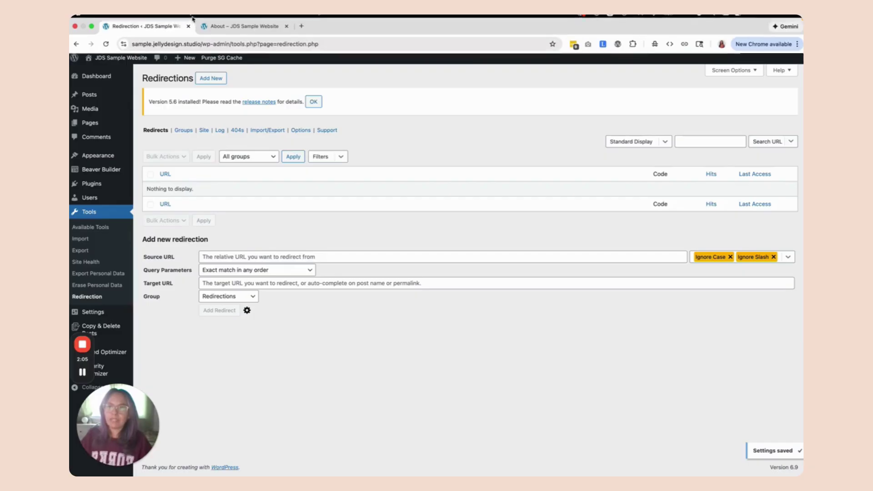
- On the site's About page, change the address path to /about-us/ and copy only that path
{"action": "left_click", "coordinate": [216, 36]}
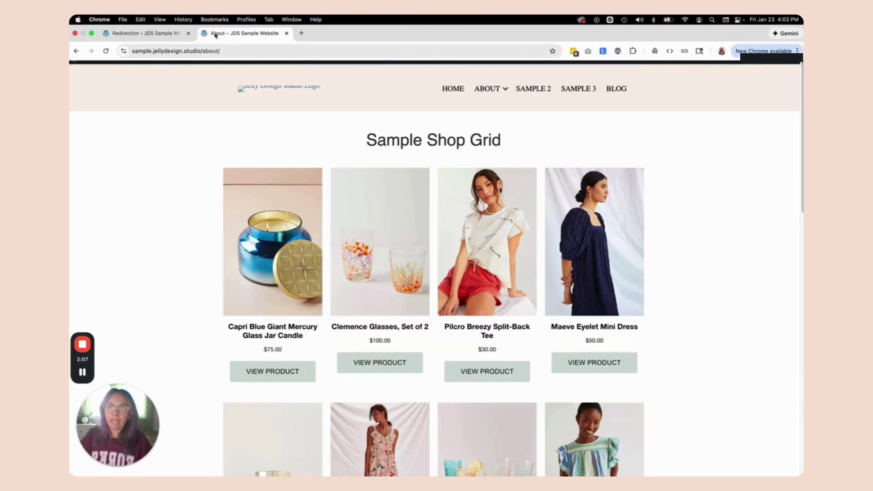
{"action": "left_click", "coordinate": [236, 41]}
{"action": "key", "text": "Right"}
{"action": "key", "text": "BackSpace"}
{"action": "type", "text": "-us/"}
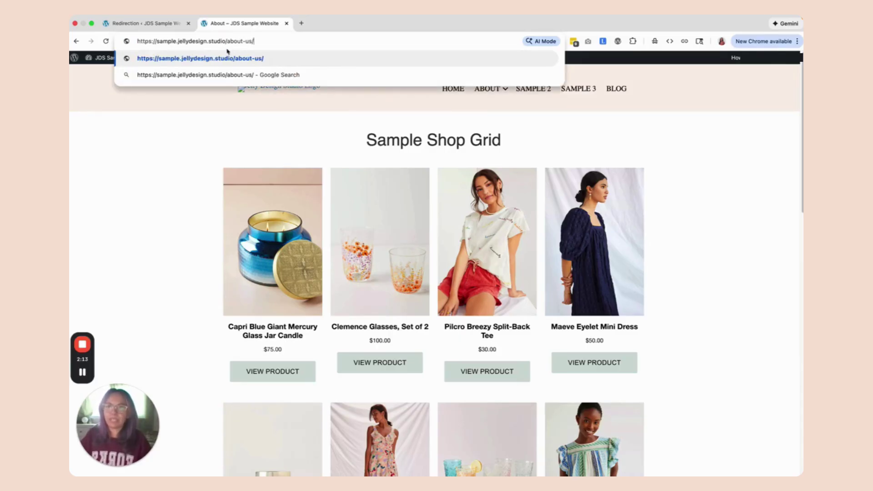
{"action": "left_click_drag", "start_coordinate": [226, 41], "coordinate": [302, 40]}
{"action": "key", "text": "super+c"}
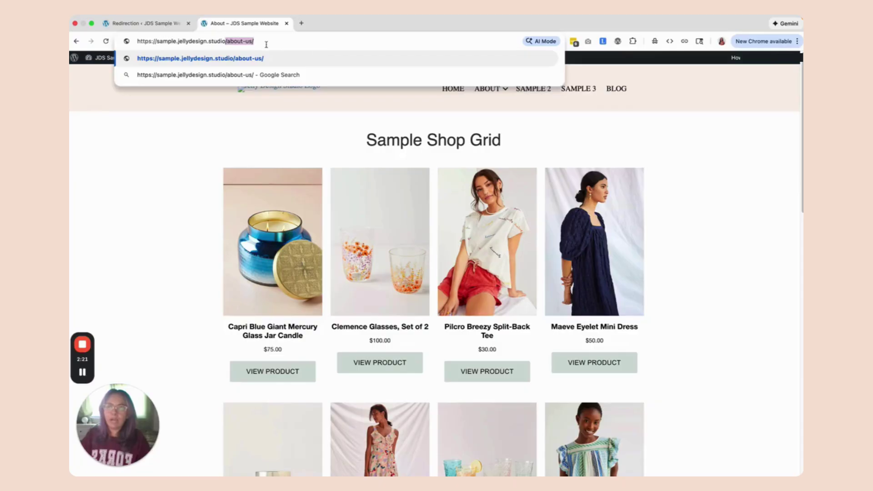
- Paste /about-us/ as the source URL of the new redirection
{"action": "left_click", "coordinate": [150, 27]}
{"action": "left_click", "coordinate": [208, 258]}
{"action": "key", "text": "super+v"}
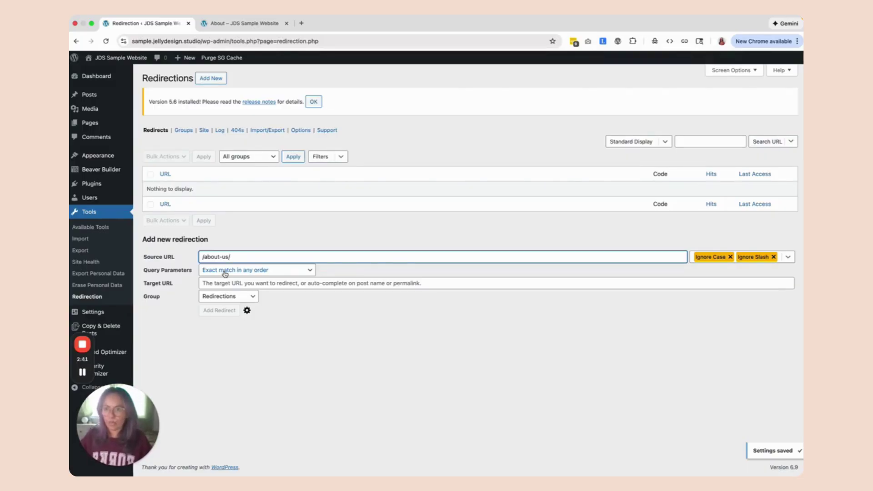
- Change the About page's address path back to /about/ and copy only that path
{"action": "left_click", "coordinate": [221, 24]}
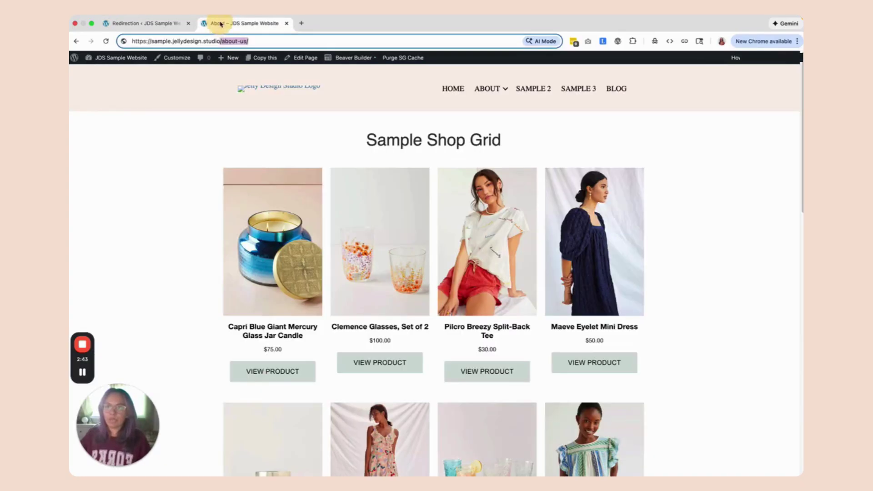
{"action": "left_click", "coordinate": [248, 42]}
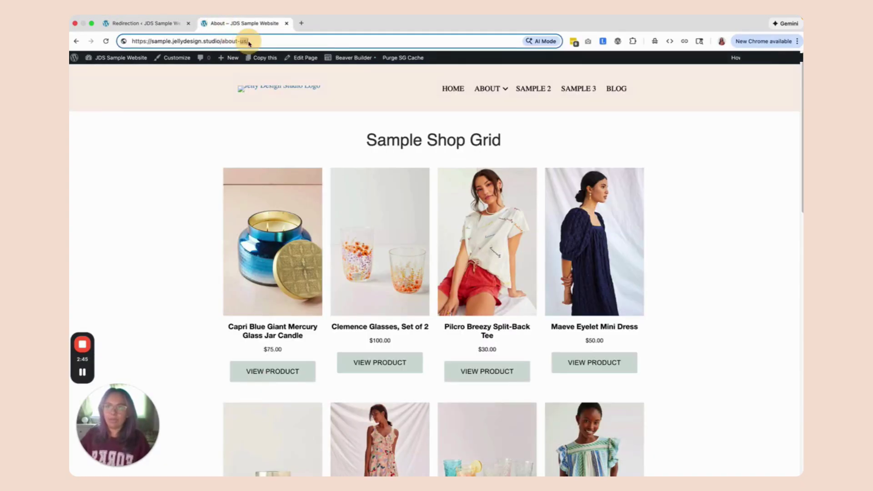
{"action": "key", "text": "BackSpace"}
{"action": "key", "text": "BackSpace"}
{"action": "key", "text": "BackSpace"}
{"action": "key", "text": "BackSpace"}
{"action": "type", "text": "/"}
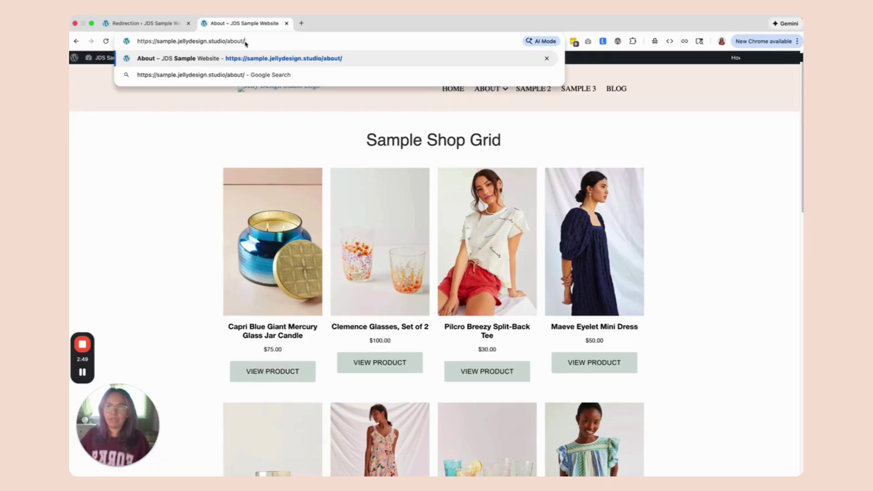
{"action": "left_click_drag", "start_coordinate": [226, 41], "coordinate": [250, 41]}
{"action": "key", "text": "super+c"}
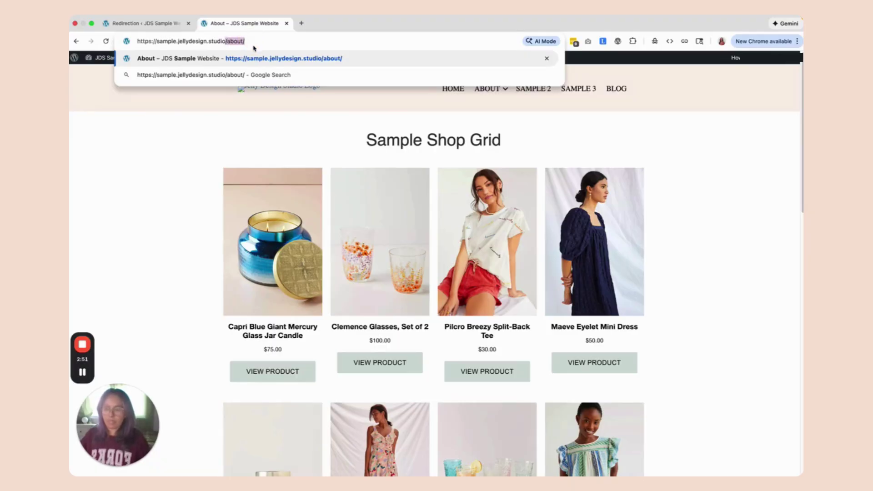
- Paste /about/ as the target URL of the new redirection
{"action": "left_click", "coordinate": [120, 22]}
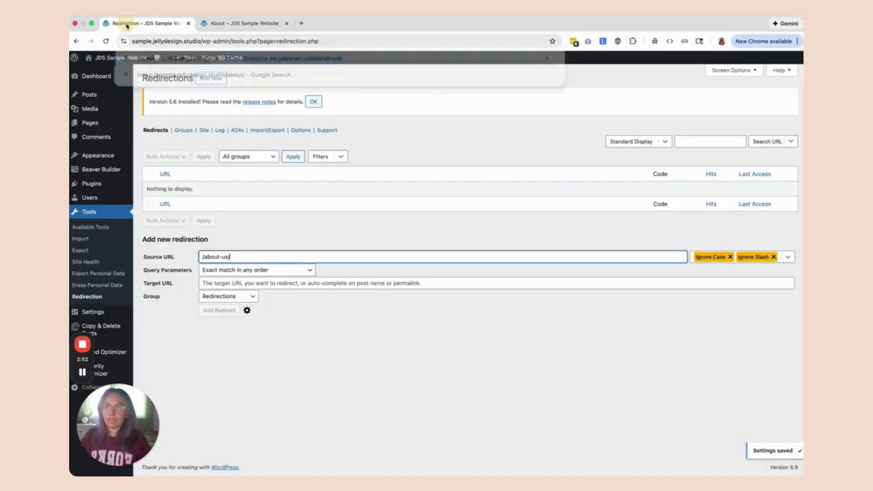
{"action": "left_click", "coordinate": [207, 286]}
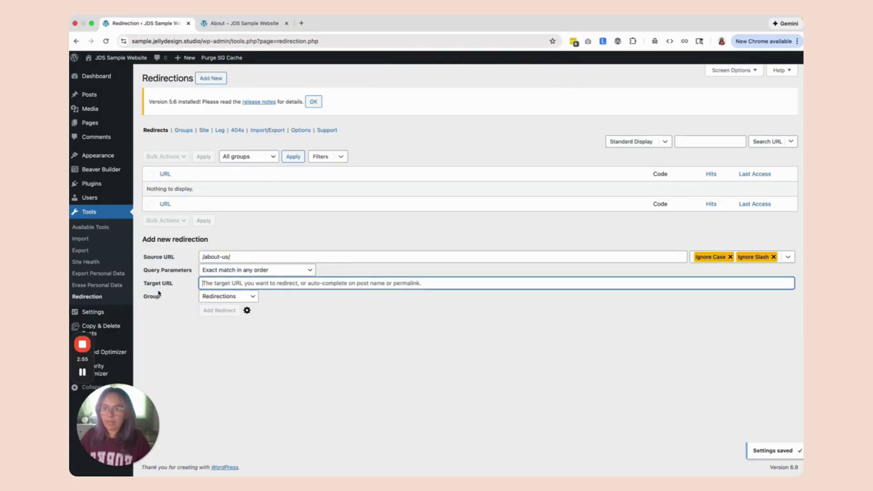
{"action": "key", "text": "super+v"}
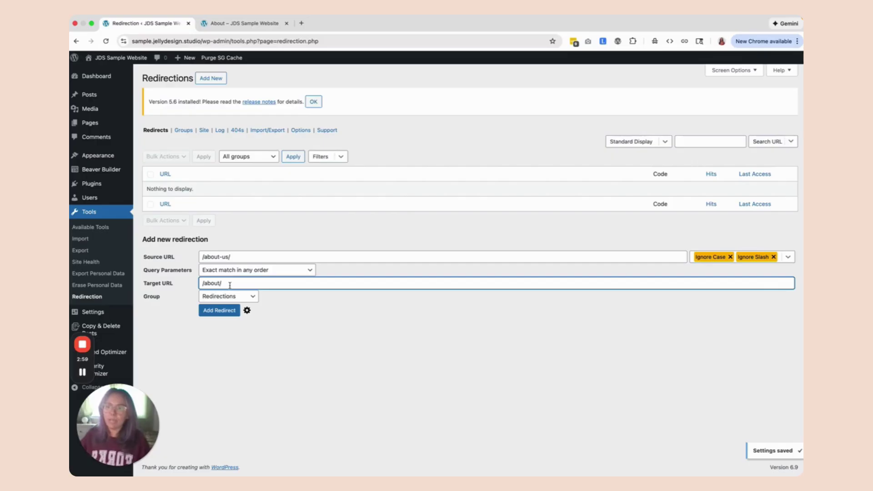
{"action": "left_click", "coordinate": [232, 257]}
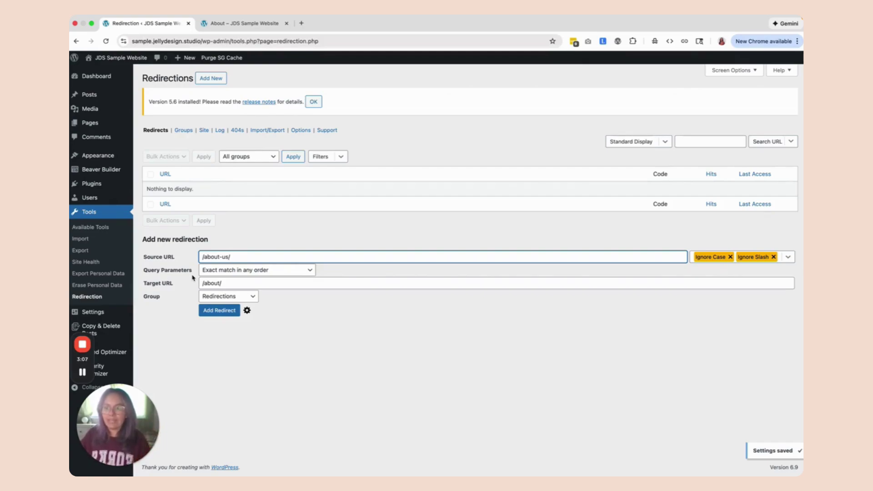
- Load the About page with its address ending in /about without the trailing slash
{"action": "left_click", "coordinate": [219, 23]}
{"action": "left_click", "coordinate": [232, 40]}
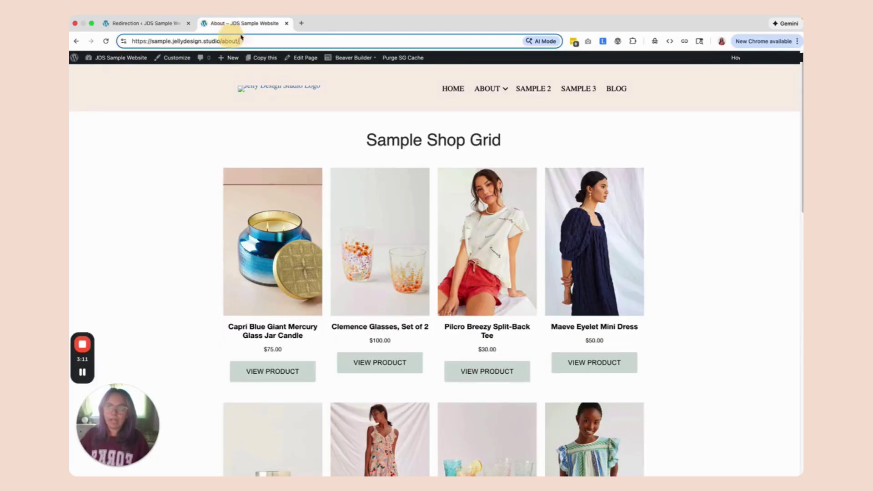
{"action": "key", "text": "BackSpace"}
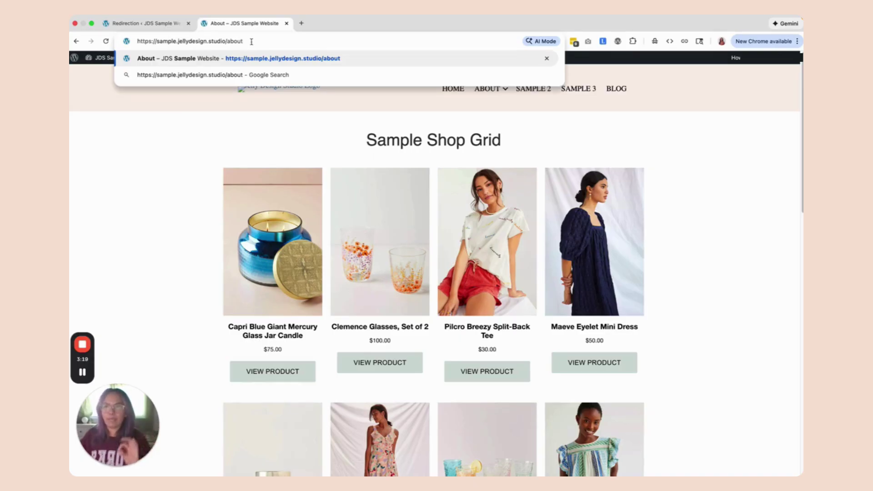
{"action": "key", "text": "Return"}
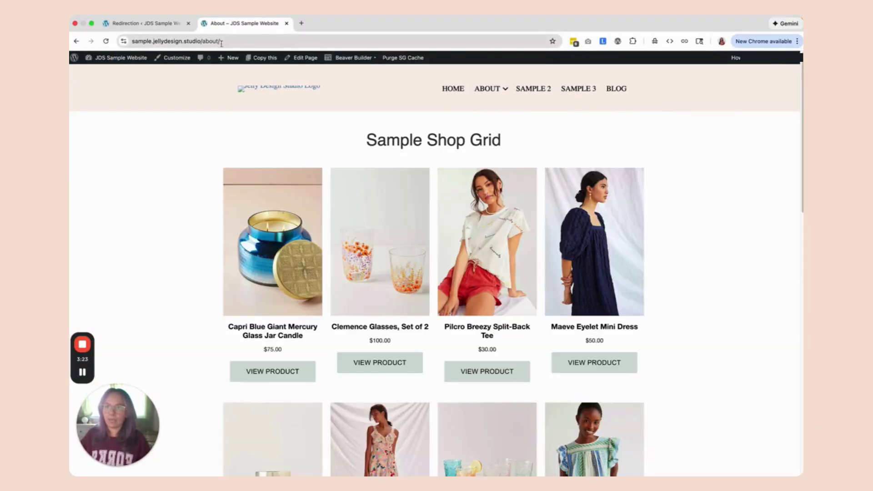
- Add the redirect from /about-us/ to /about/ and run its redirect check, closing the result
{"action": "left_click", "coordinate": [143, 26]}
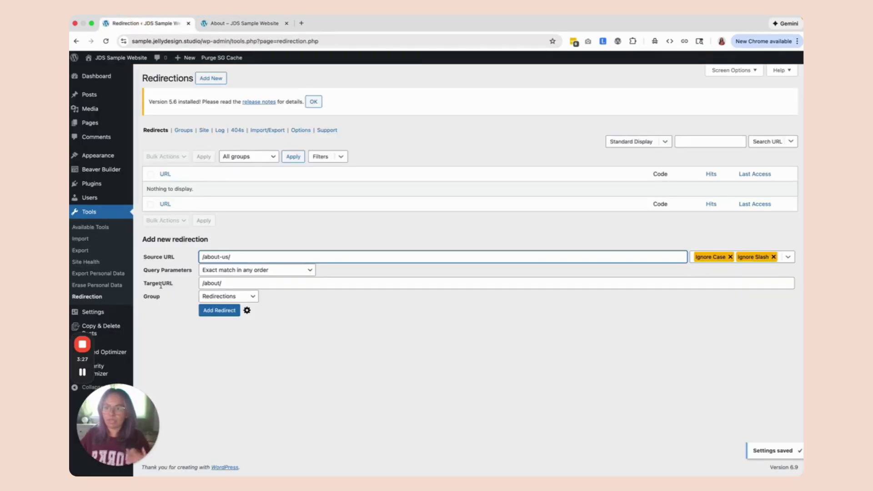
{"action": "left_click", "coordinate": [216, 316]}
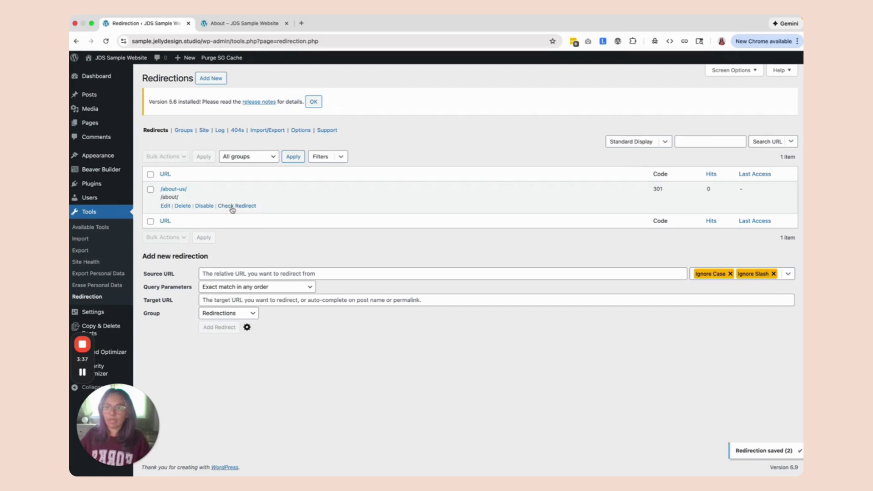
{"action": "left_click", "coordinate": [230, 208]}
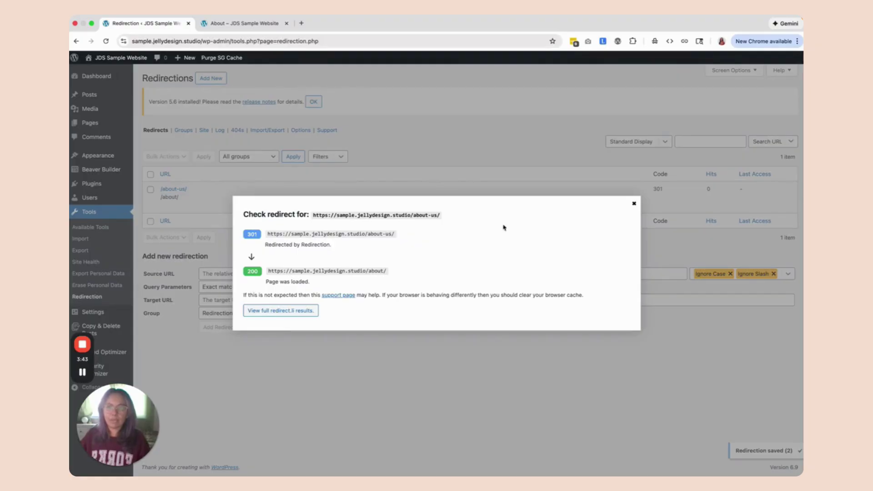
{"action": "left_click", "coordinate": [634, 206]}
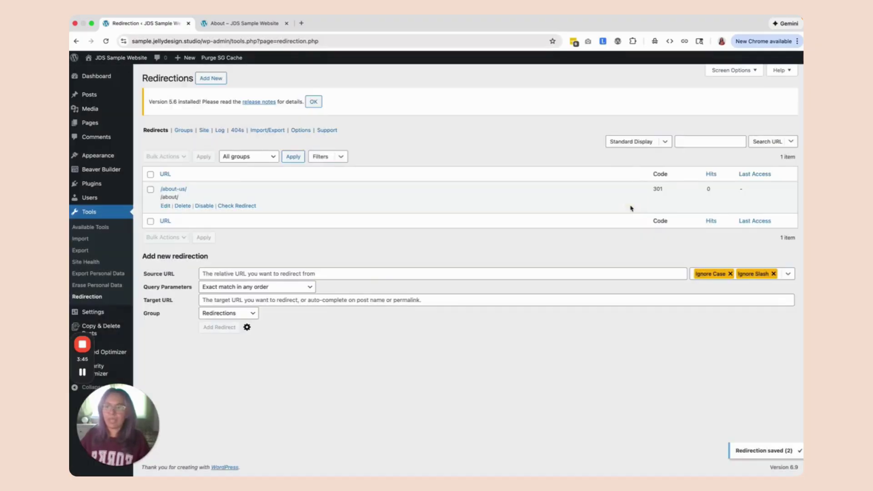
- Test the redirect by loading sample.jellydesign.studio/about-us/ in the site's tab, then return to the redirects list
{"action": "left_click", "coordinate": [234, 23]}
{"action": "left_click", "coordinate": [242, 41]}
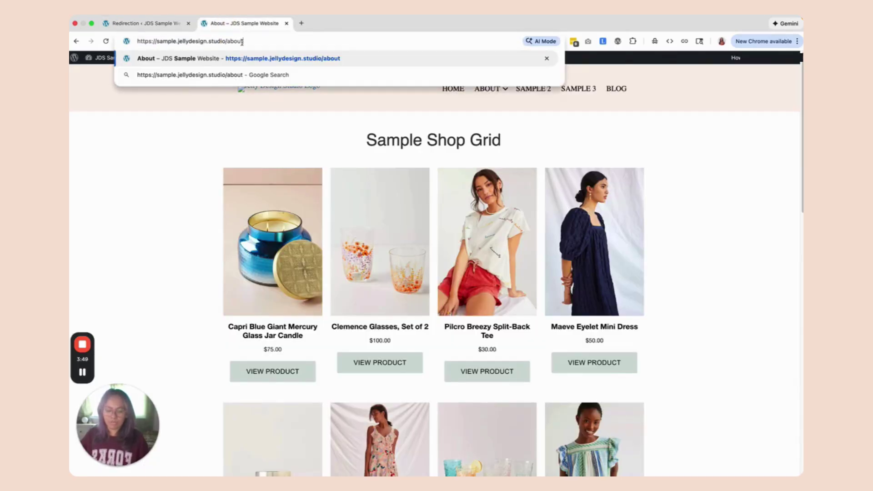
{"action": "type", "text": "-us/"}
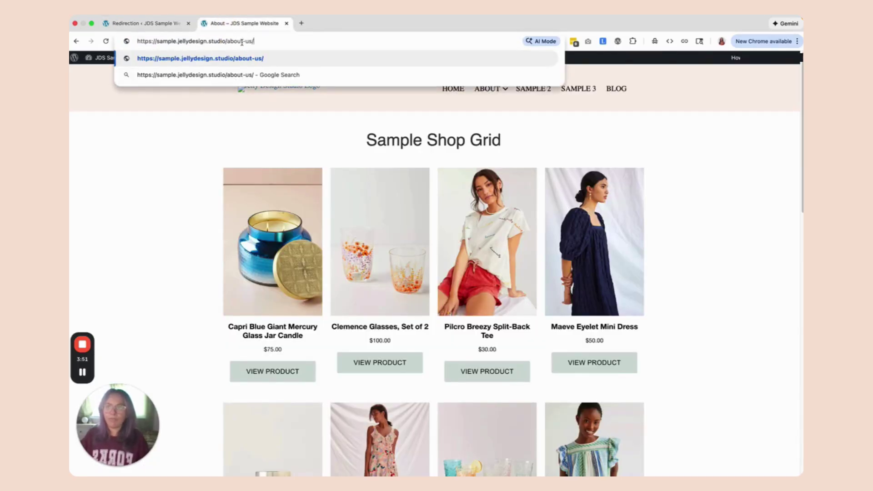
{"action": "key", "text": "Return"}
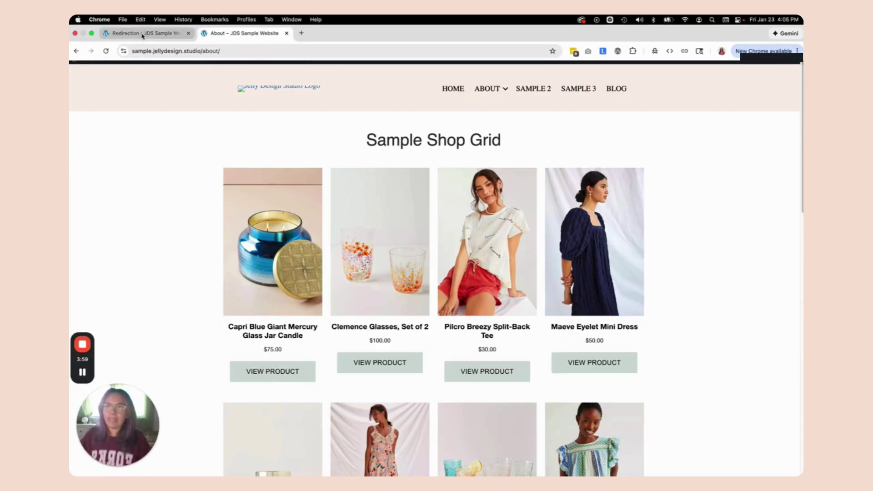
{"action": "left_click", "coordinate": [143, 35]}
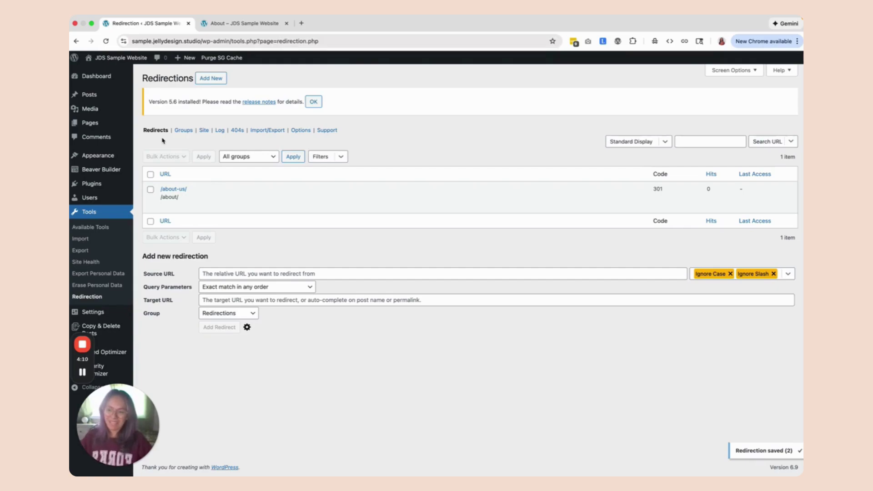
{"action": "left_click", "coordinate": [83, 344]}
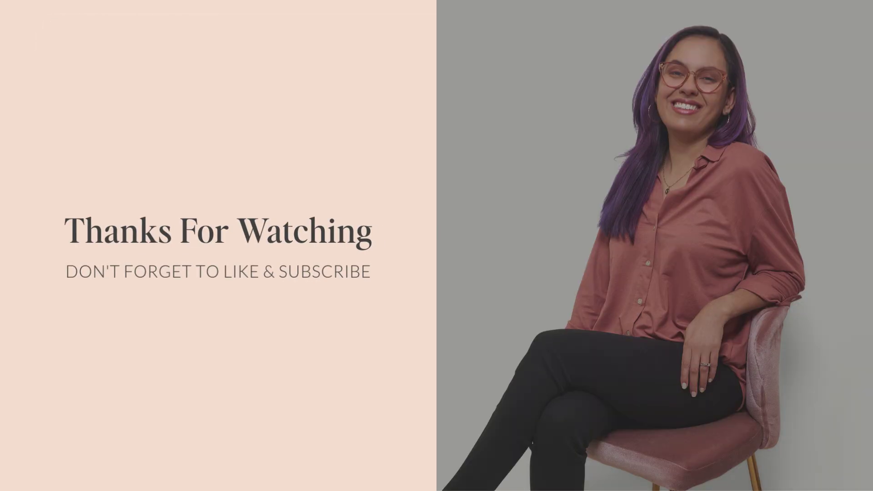